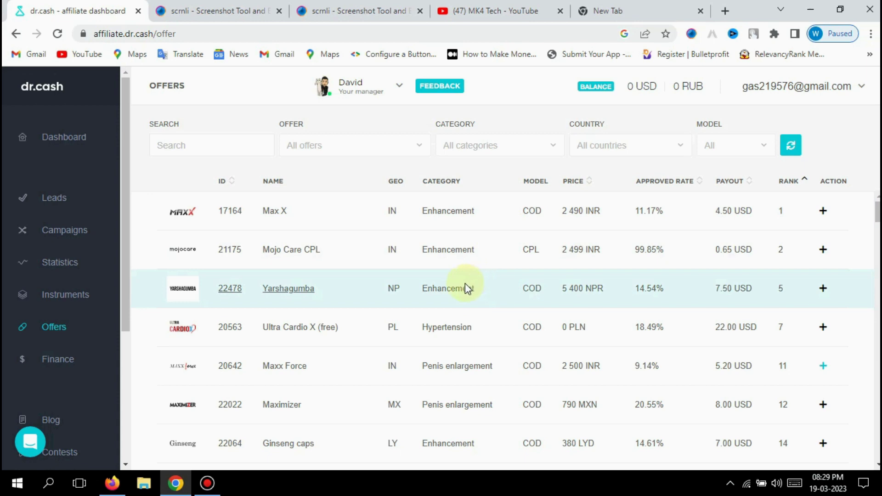
# - Switch to Firefox, look over the dr.cash home page and open its affiliate sign-up form
pyautogui.click(112, 483)
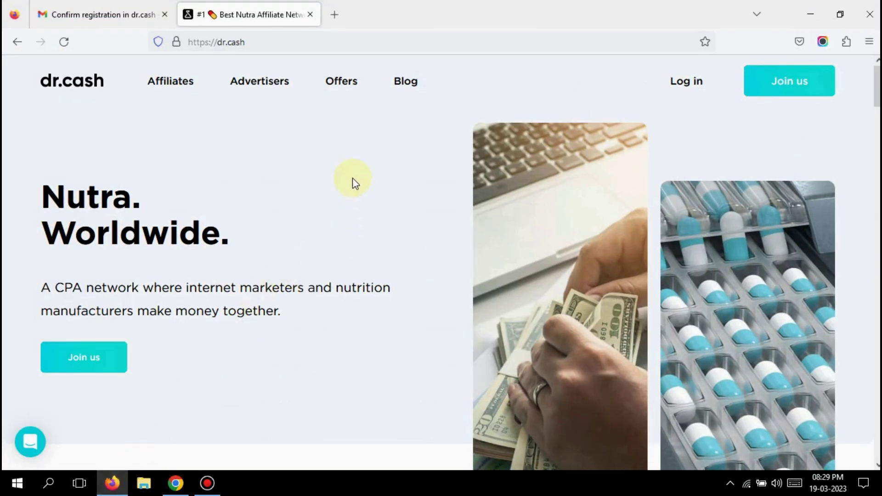
pyautogui.scroll(-4, 434, 186)
pyautogui.scroll(4, 434, 185)
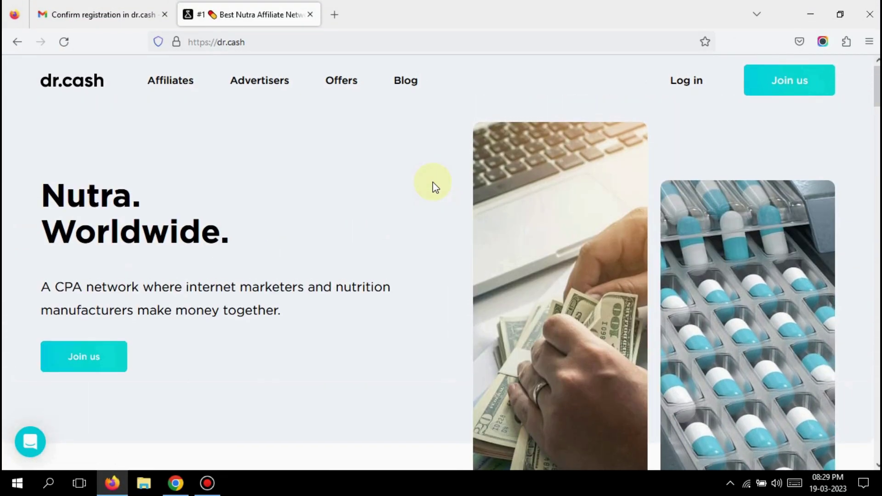
pyautogui.scroll(-2, 434, 195)
pyautogui.scroll(2, 435, 195)
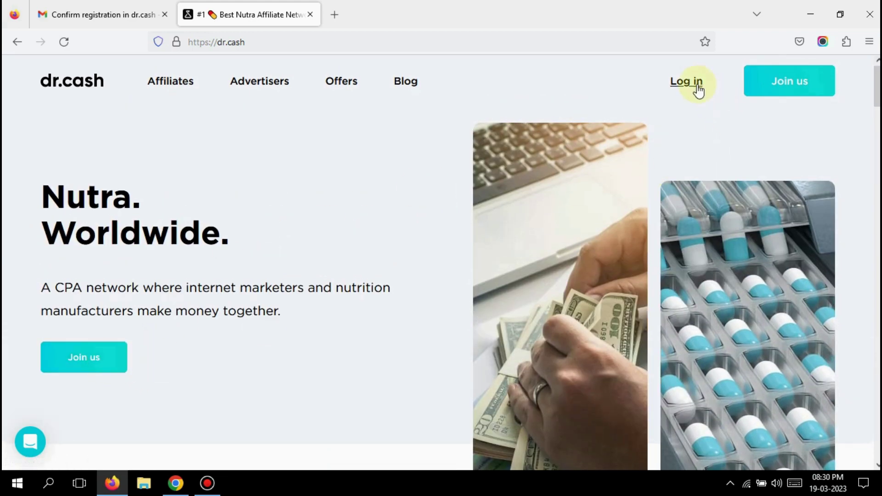
pyautogui.click(783, 85)
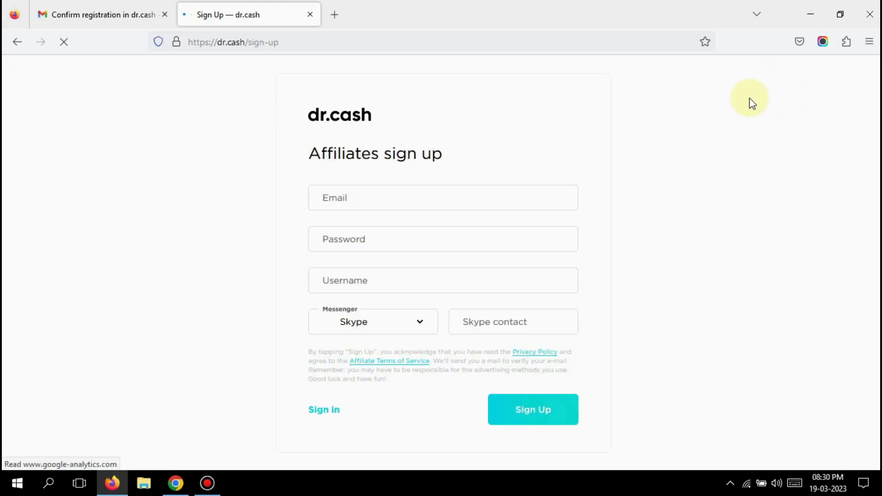
# - Examine the fields of the affiliate sign-up form and the available messenger options
pyautogui.click(436, 202)
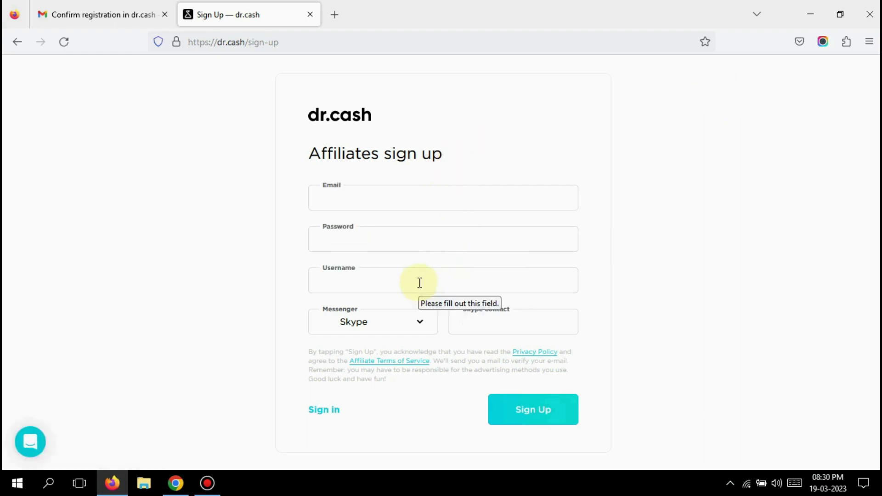
pyautogui.click(407, 321)
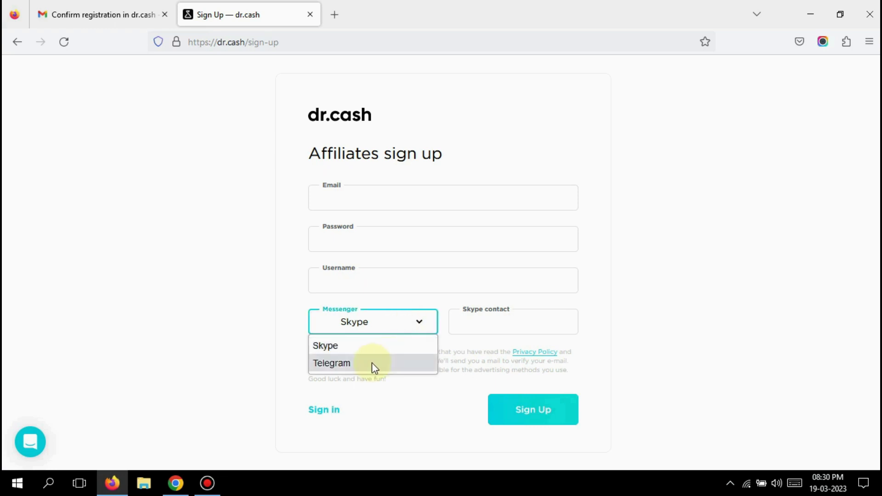
pyautogui.click(455, 349)
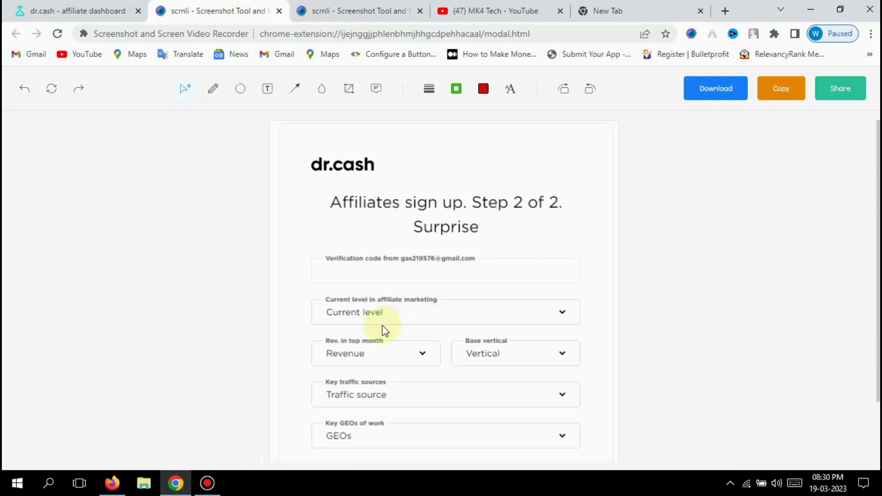
# - Go to the dr.cash affiliate dashboard in Chrome and browse the list of available offers
pyautogui.hotkey('ctrl', 'Tab')
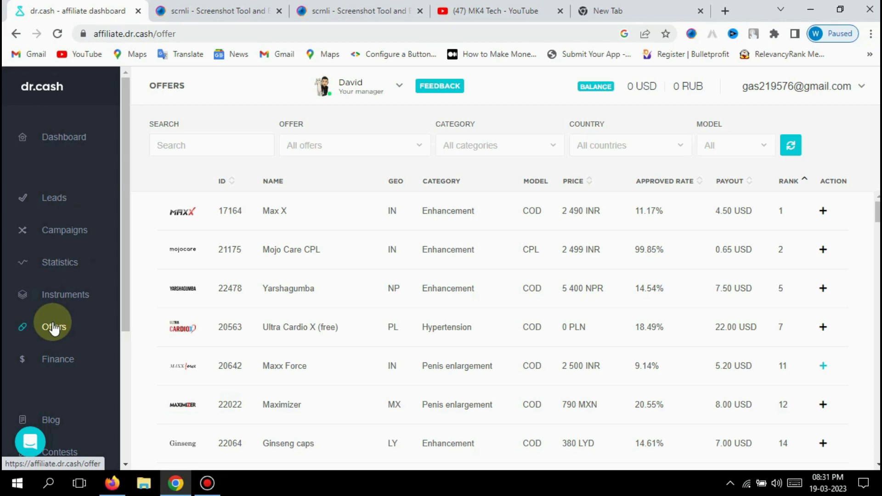
pyautogui.scroll(-10, 374, 289)
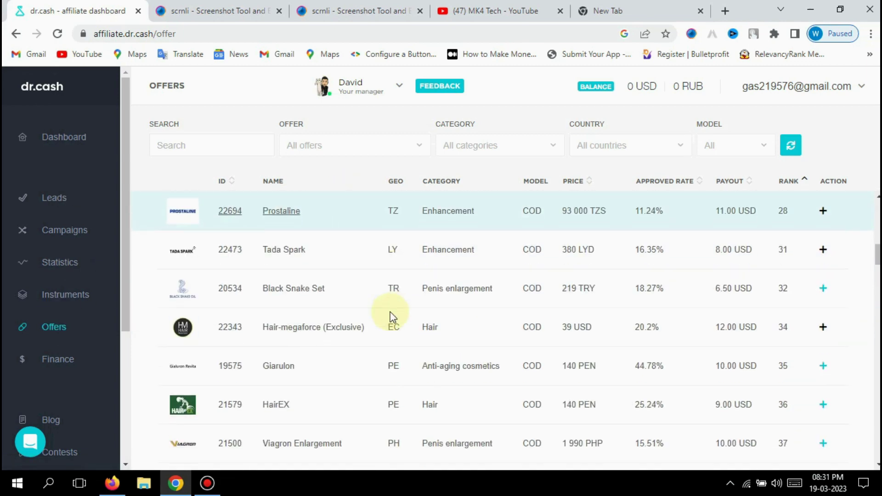
pyautogui.scroll(11, 390, 312)
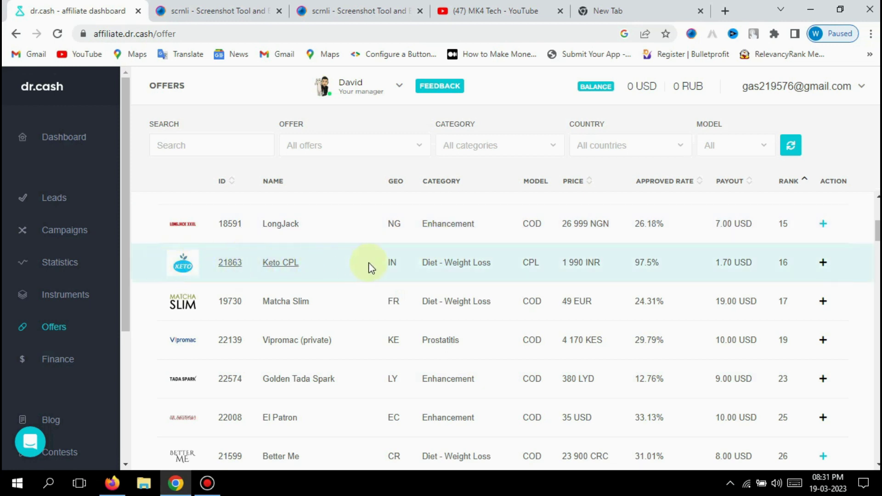
# - Request access to the Keto CPL offer with traffic source "youtube", expected lead volume 2 and the message "youtube promotion"
pyautogui.moveTo(715, 263); pyautogui.dragTo(732, 262)
pyautogui.click(822, 264)
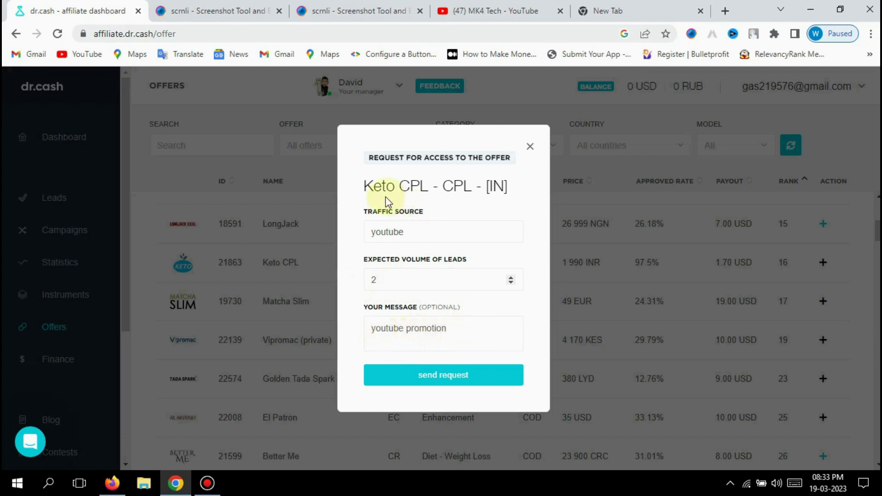
pyautogui.click(459, 378)
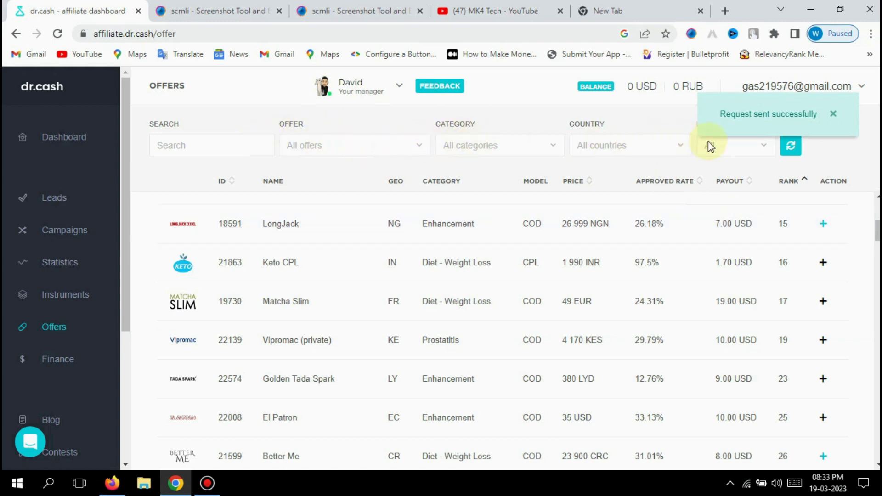
# - Filter the offers list by the country IN-INDIA
pyautogui.click(608, 151)
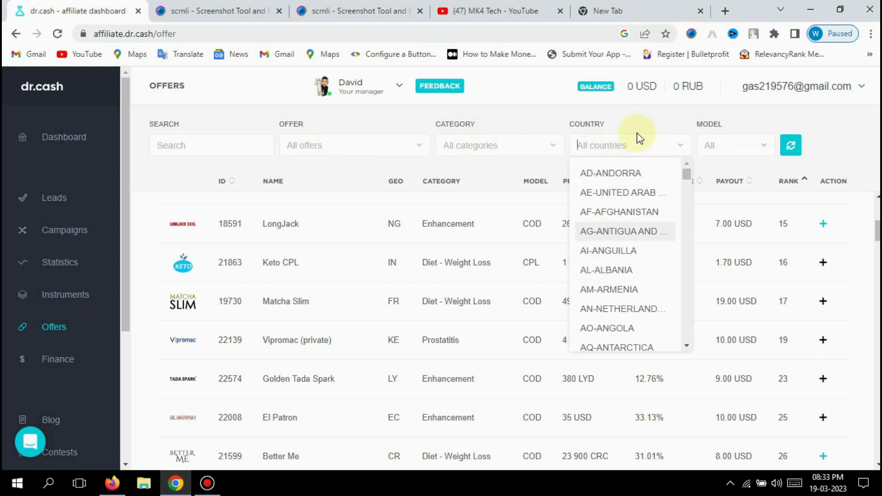
pyautogui.click(632, 146)
pyautogui.click(633, 146)
pyautogui.write('in')
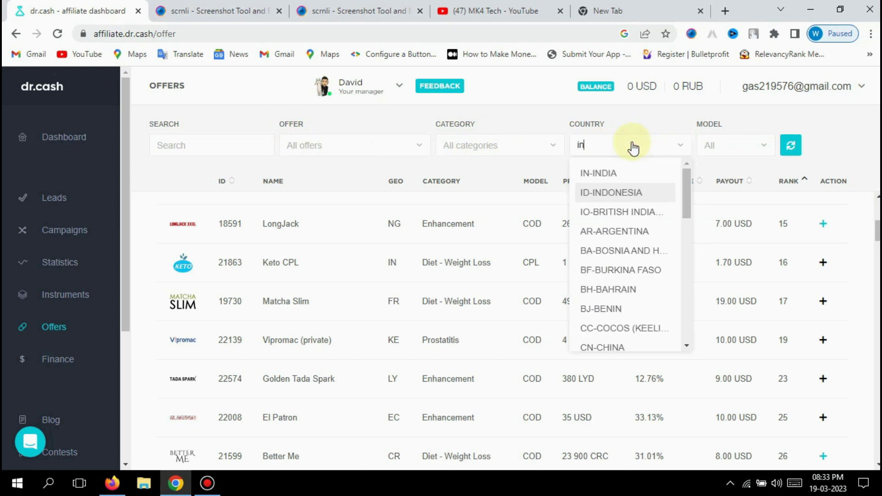
pyautogui.click(614, 172)
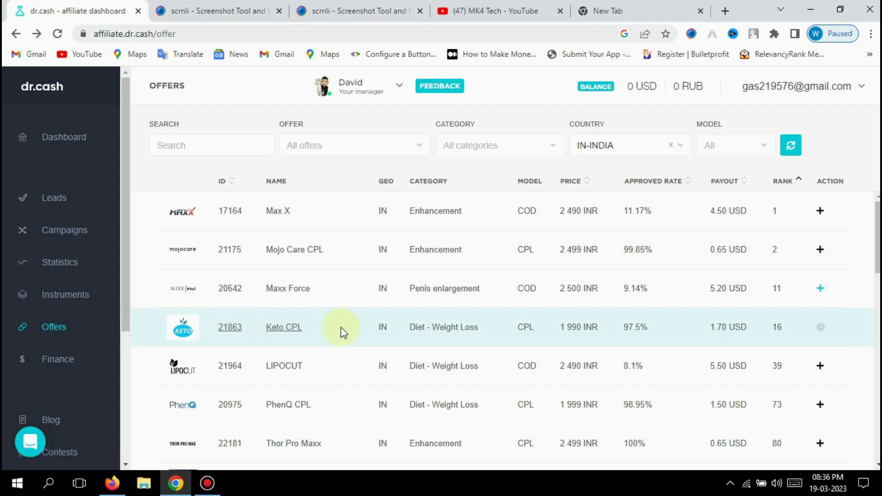
# - Open the Keto CPL offer and review its conditions, rules, advices and traffic sources
pyautogui.click(278, 327)
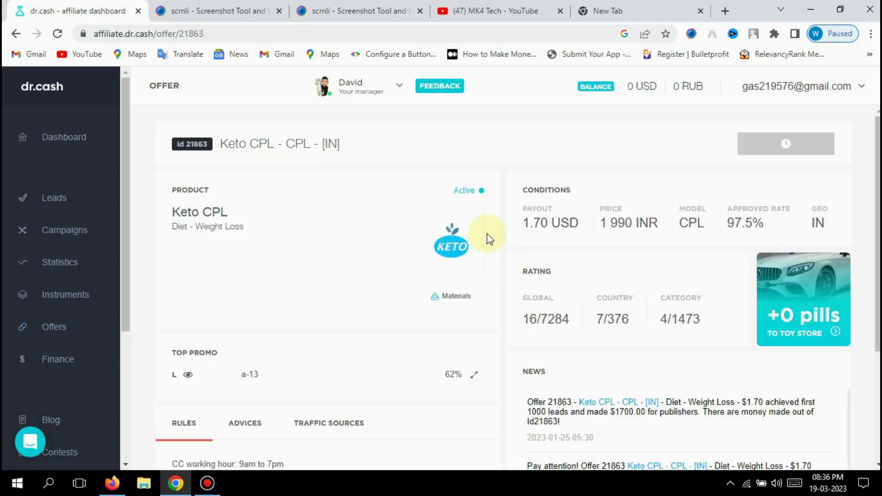
pyautogui.scroll(-1, 489, 236)
pyautogui.scroll(1, 487, 232)
pyautogui.scroll(-3, 745, 225)
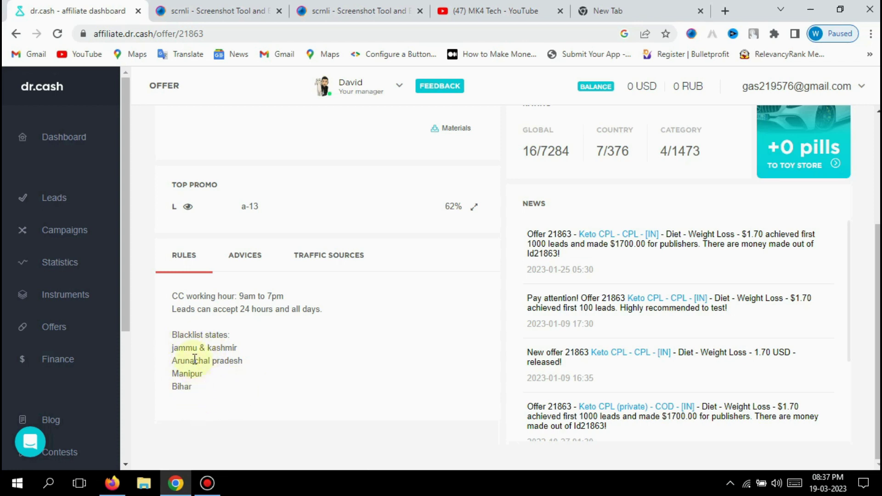
pyautogui.click(249, 263)
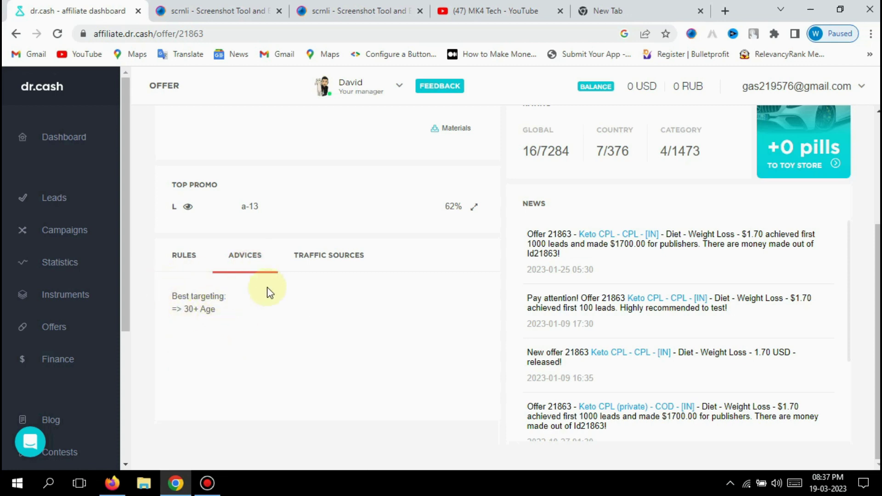
pyautogui.click(325, 258)
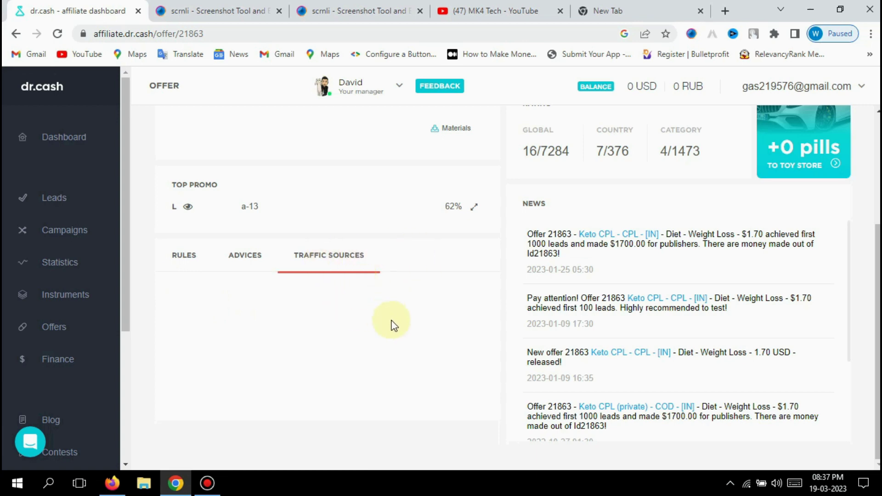
pyautogui.scroll(3, 423, 294)
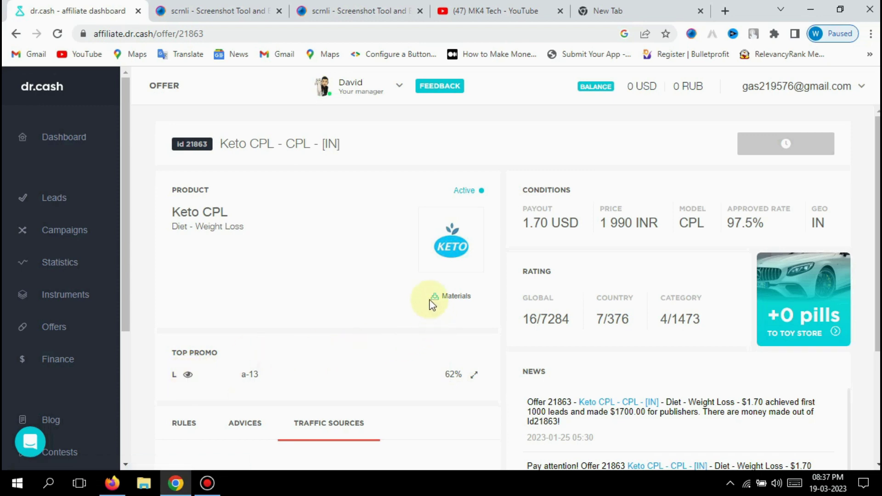
# - Open the Keto CPL offer's promotional materials folder, look through its images and video, and return to the offer page
pyautogui.click(460, 297)
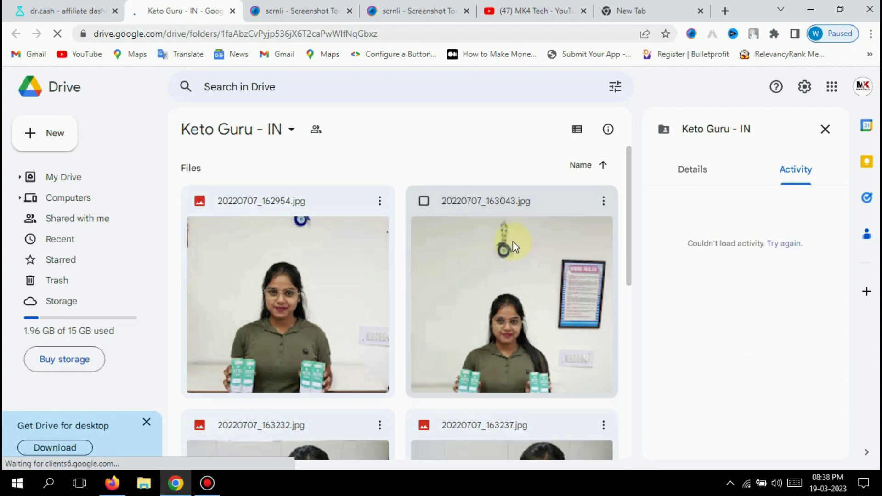
pyautogui.scroll(-4, 513, 241)
pyautogui.scroll(-4, 512, 248)
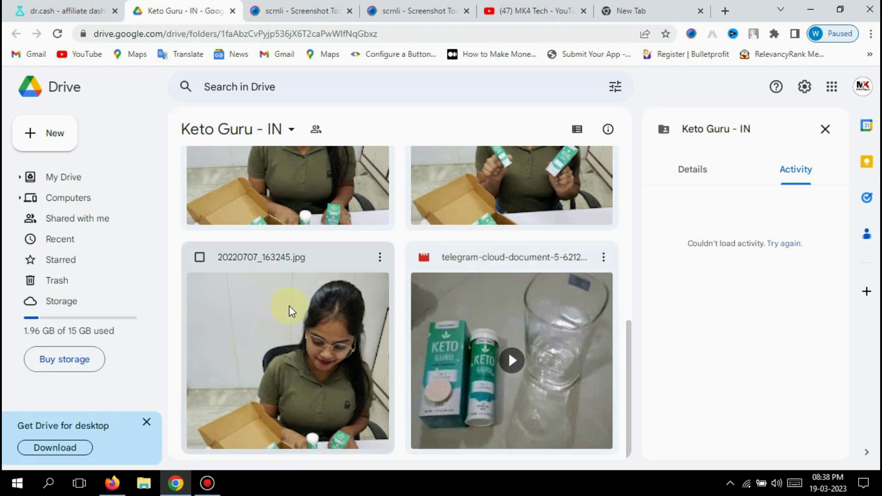
pyautogui.hotkey('ctrl', 'shift', 'Tab')
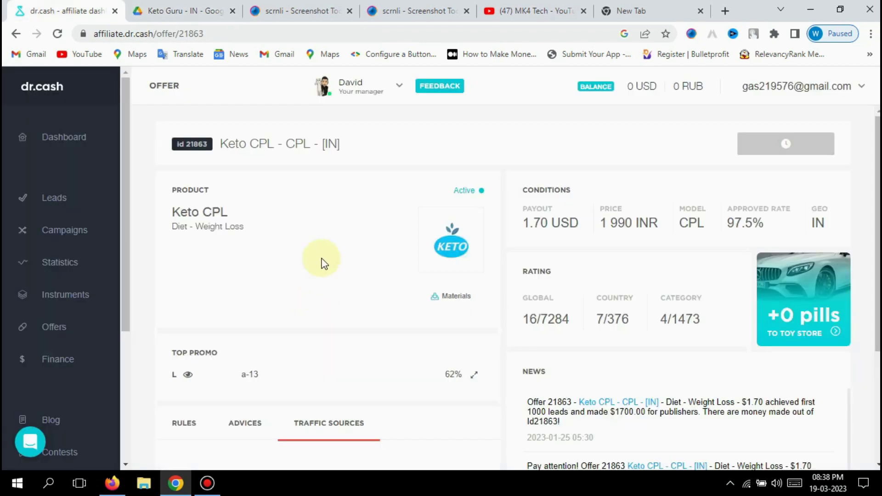
# - Preview the offer's top promo landing page a-13 and read through its article, result photos and customer comments
pyautogui.click(188, 375)
pyautogui.hotkey('ctrl', 'shift', 'Tab')
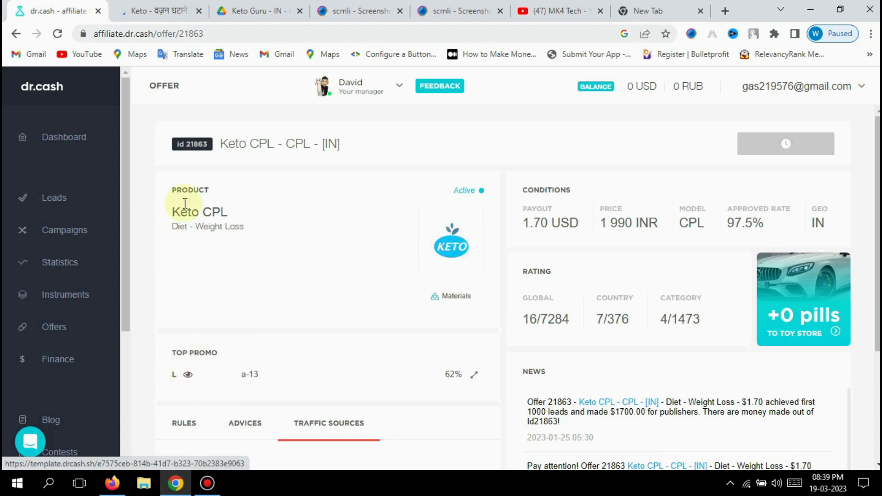
pyautogui.click(177, 10)
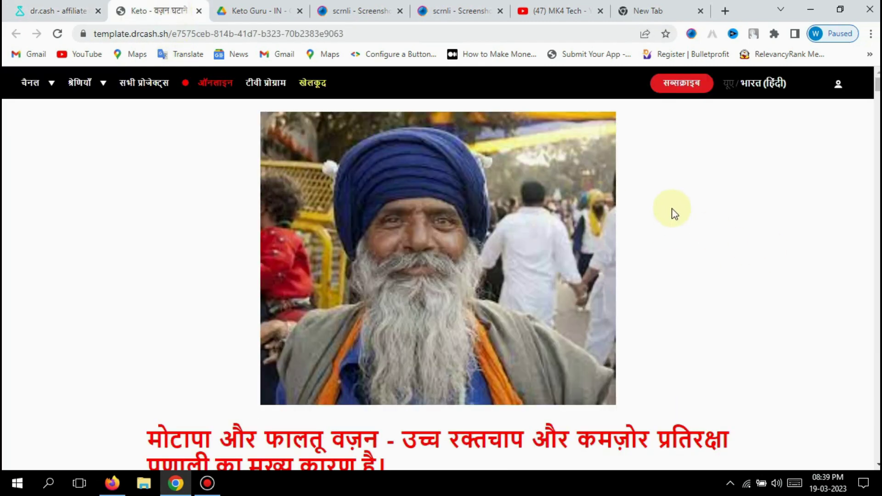
pyautogui.scroll(-5, 674, 220)
pyautogui.scroll(-12, 673, 242)
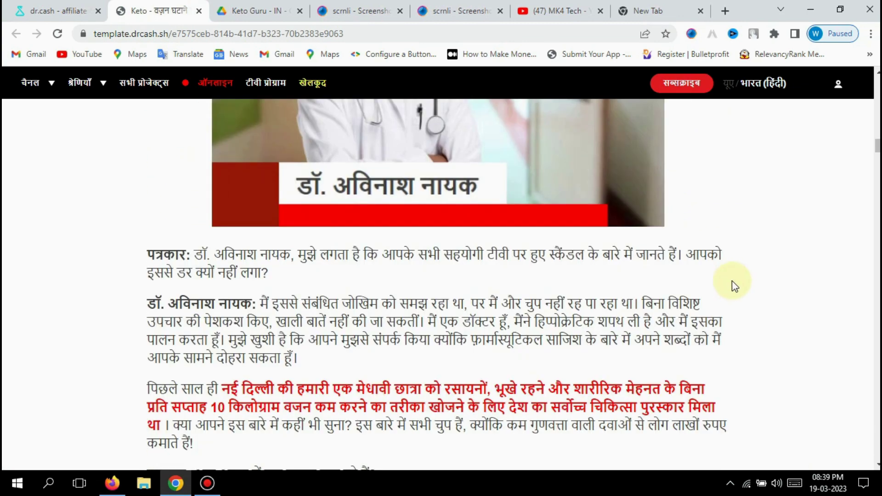
pyautogui.scroll(-10, 732, 280)
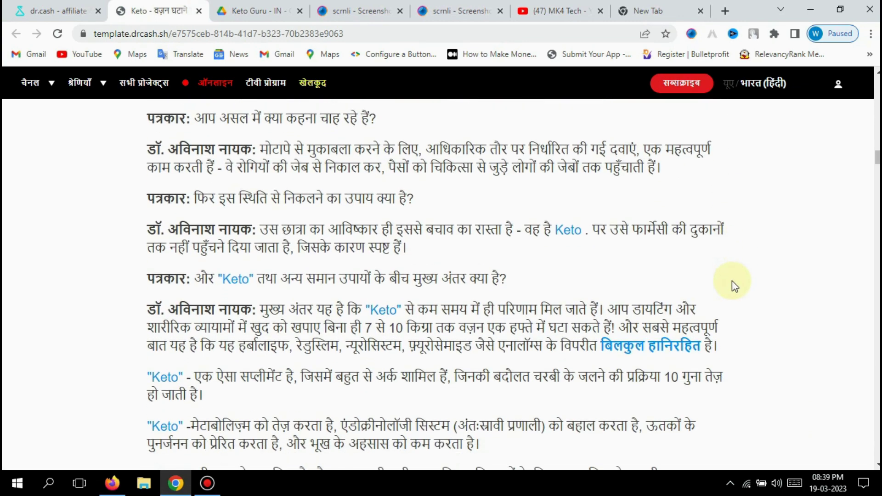
pyautogui.scroll(-9, 736, 286)
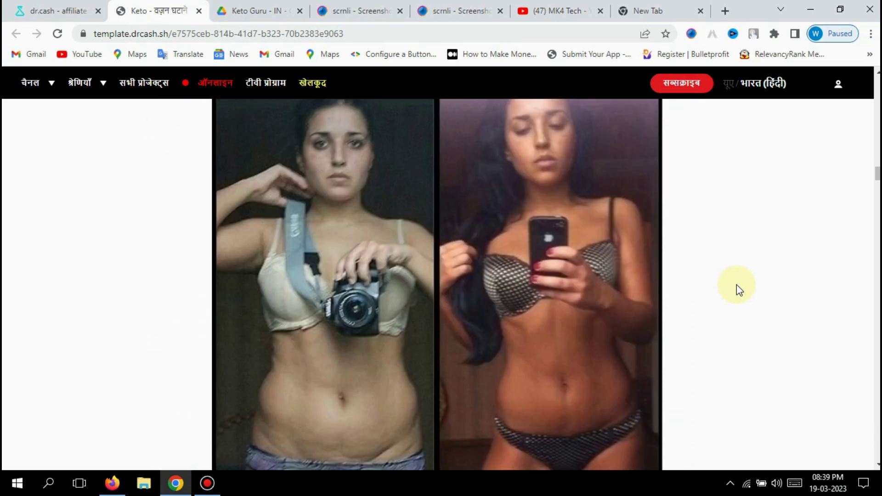
pyautogui.scroll(-10, 736, 285)
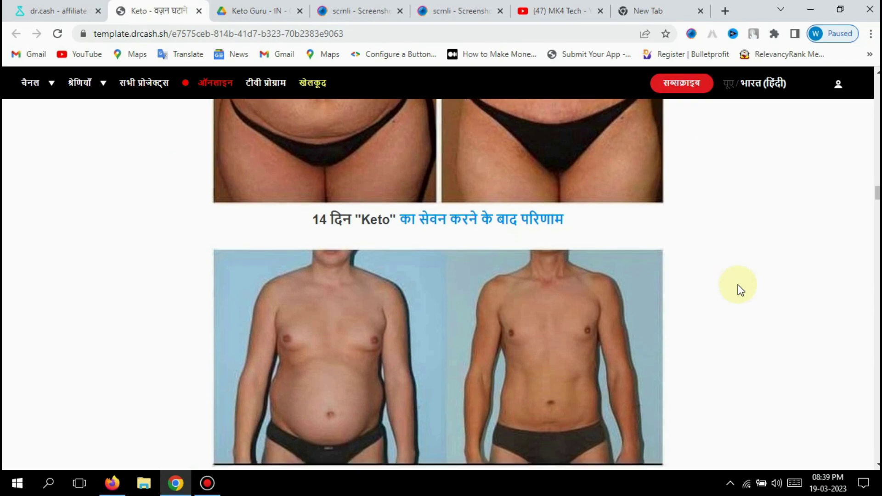
pyautogui.scroll(-15, 747, 288)
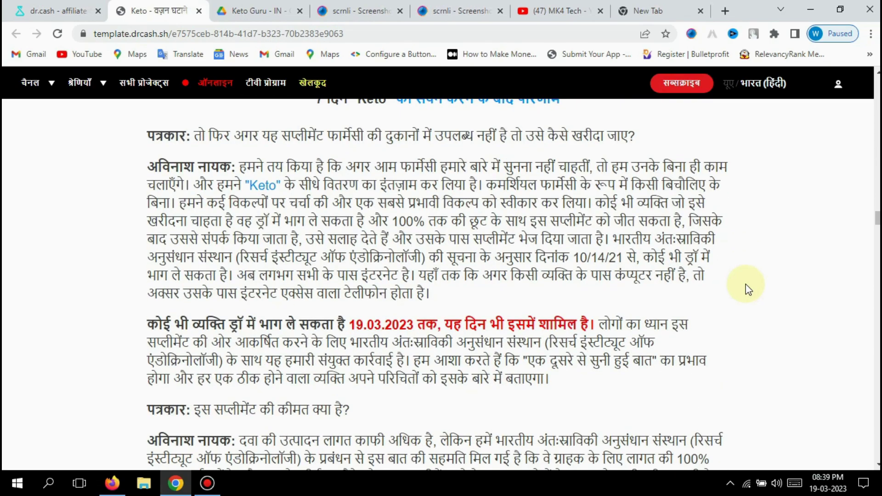
pyautogui.scroll(-10, 747, 288)
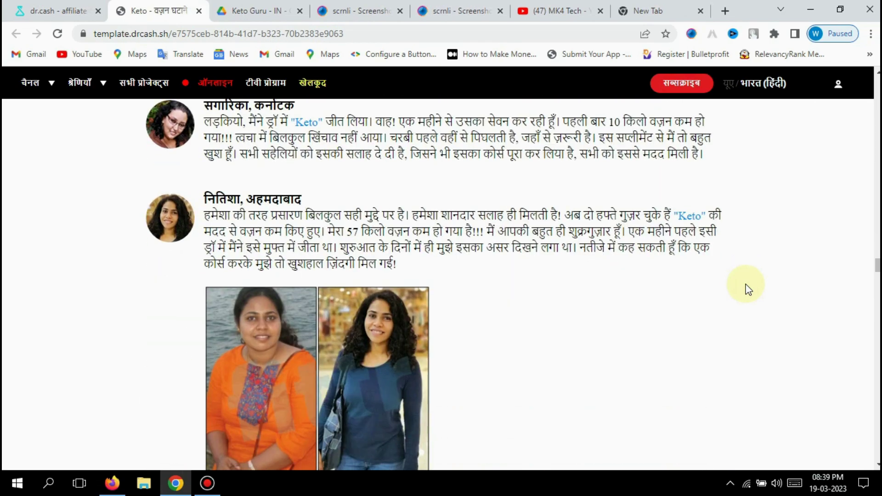
pyautogui.scroll(-15, 754, 294)
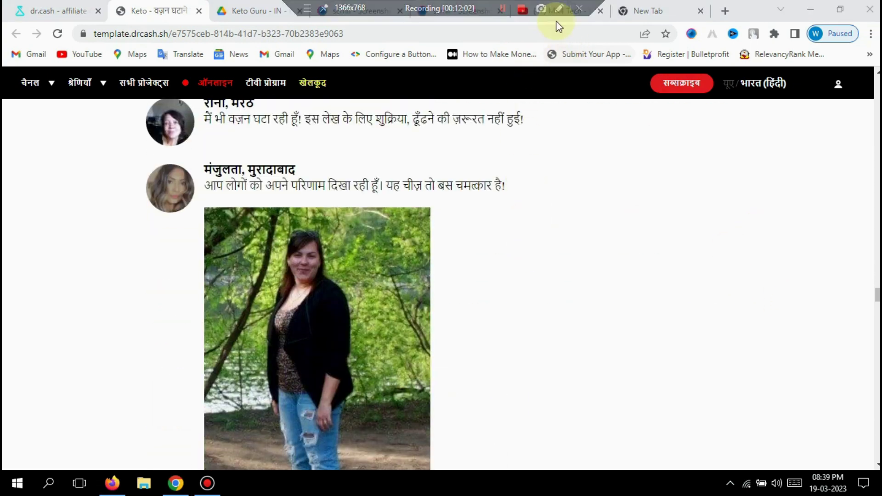
# - Browse the MK4 Tech YouTube channel's videos for ones about free traffic sources for affiliate marketing
pyautogui.click(559, 14)
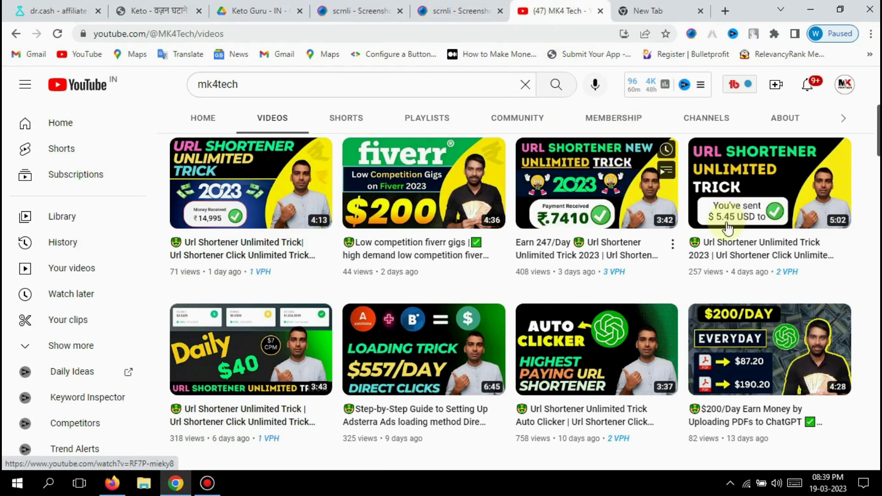
pyautogui.scroll(-10, 704, 281)
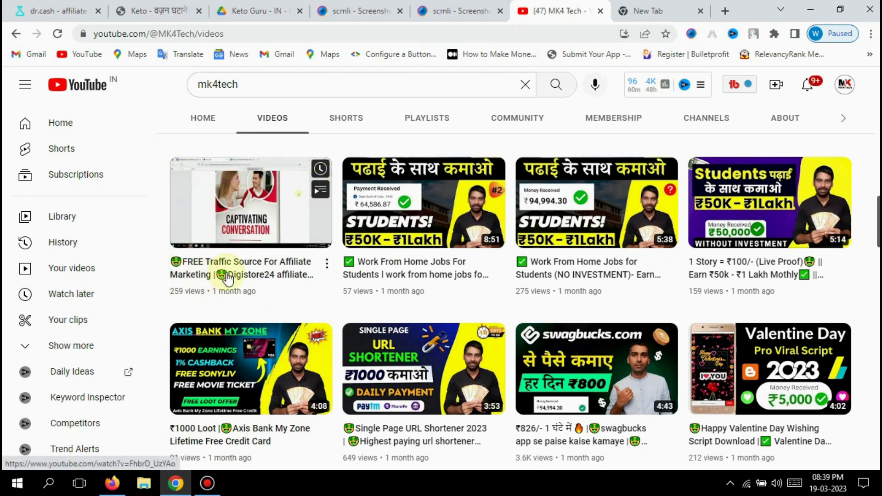
pyautogui.scroll(-6, 867, 290)
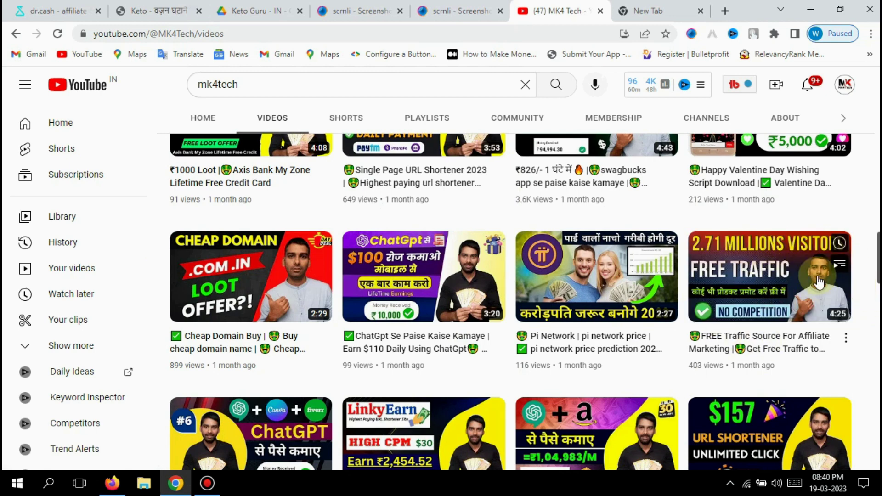
# - Look through the channel's older uploads for more videos on free and unlimited traffic methods, and return to its newest videos
pyautogui.scroll(-1, 870, 299)
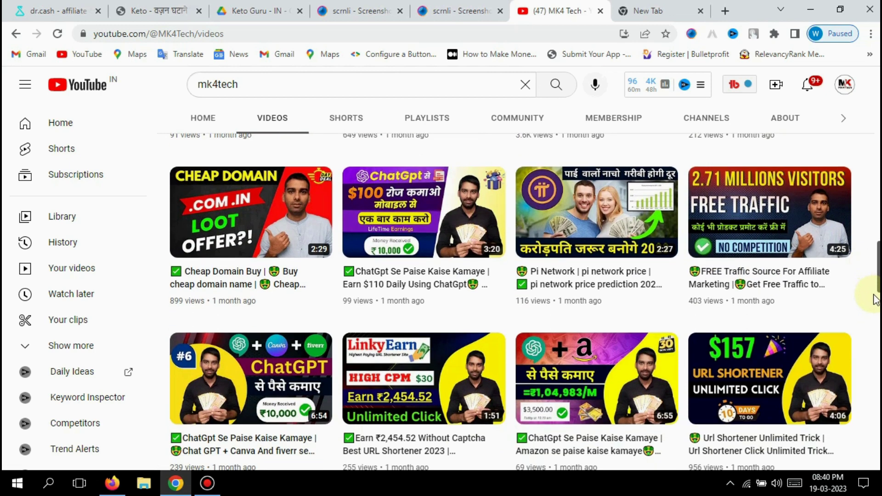
pyautogui.scroll(-8, 872, 299)
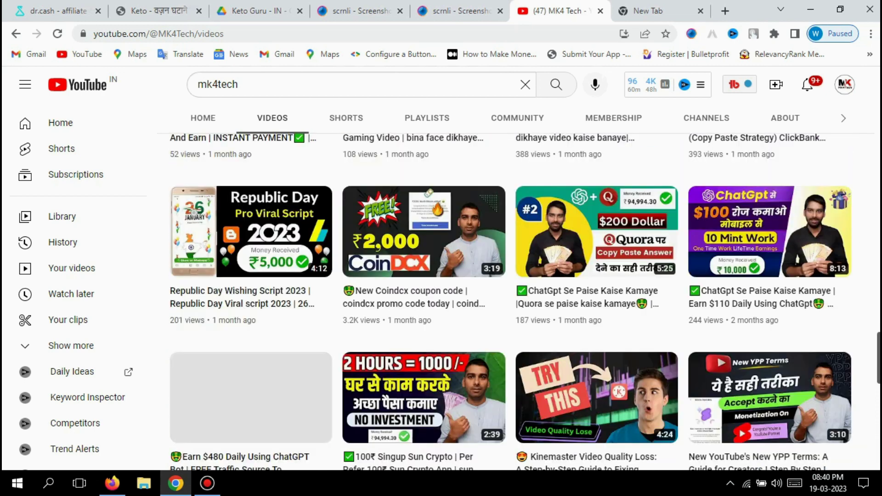
pyautogui.scroll(-3, 525, 302)
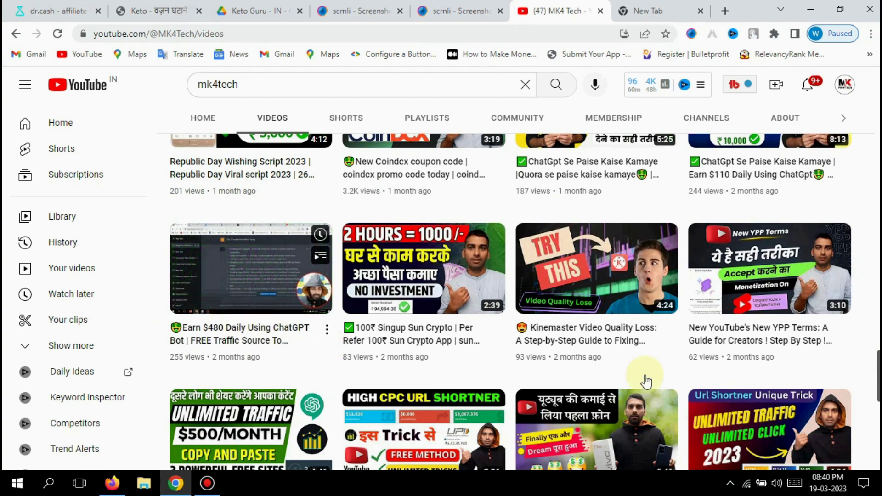
pyautogui.scroll(1, 248, 403)
pyautogui.scroll(-1, 248, 403)
pyautogui.scroll(-2, 248, 403)
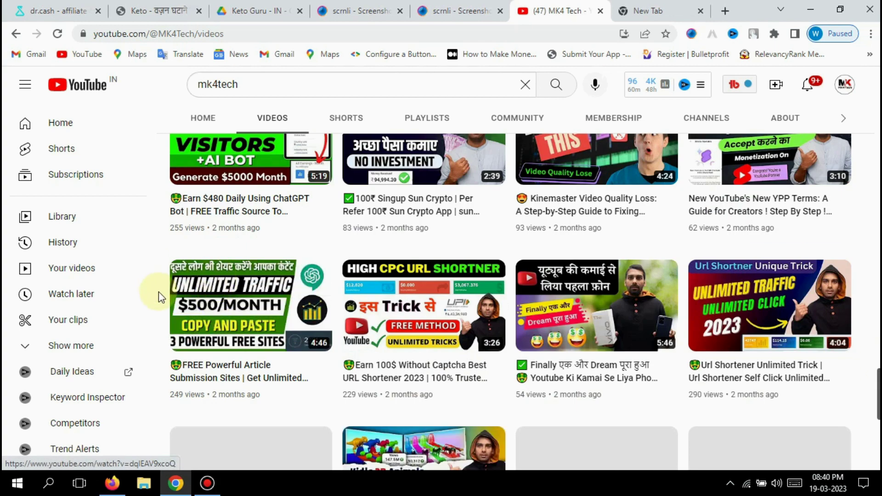
pyautogui.scroll(5, 212, 306)
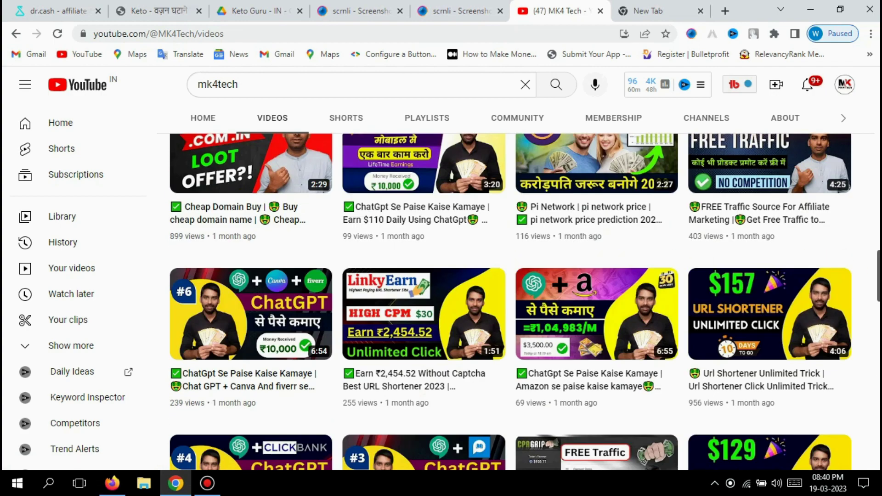
pyautogui.scroll(6, 511, 301)
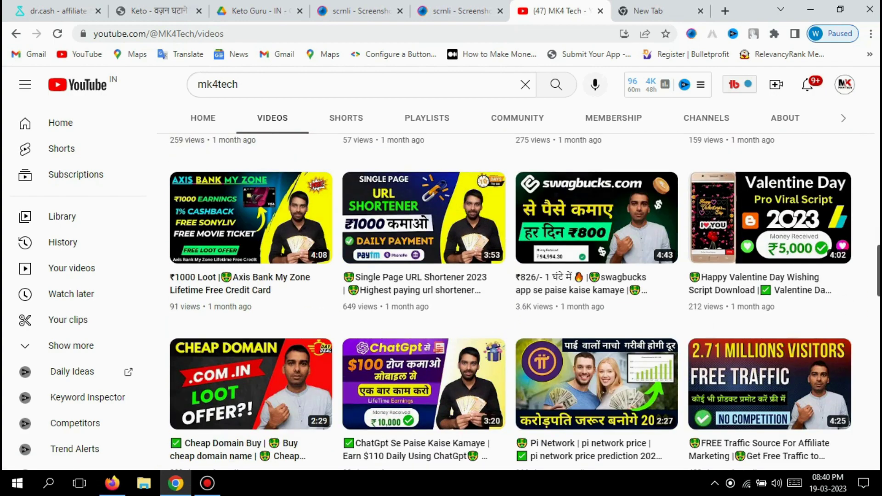
pyautogui.scroll(20, 510, 301)
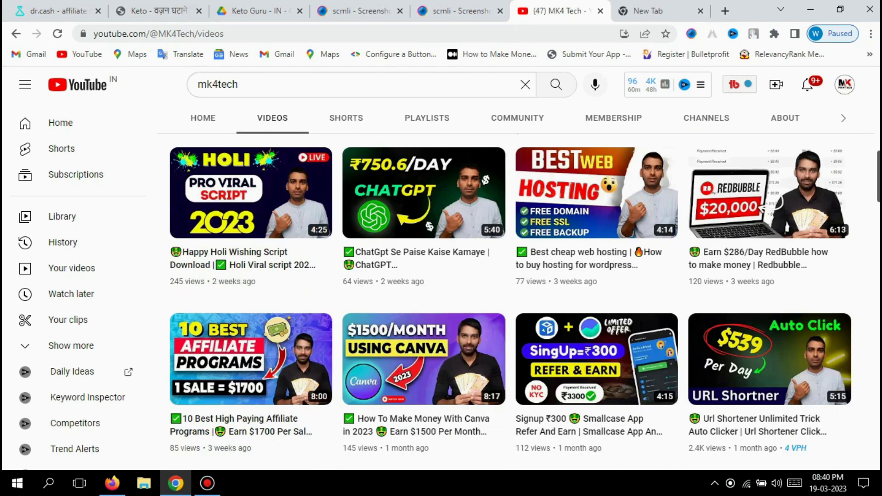
pyautogui.scroll(-3, 510, 301)
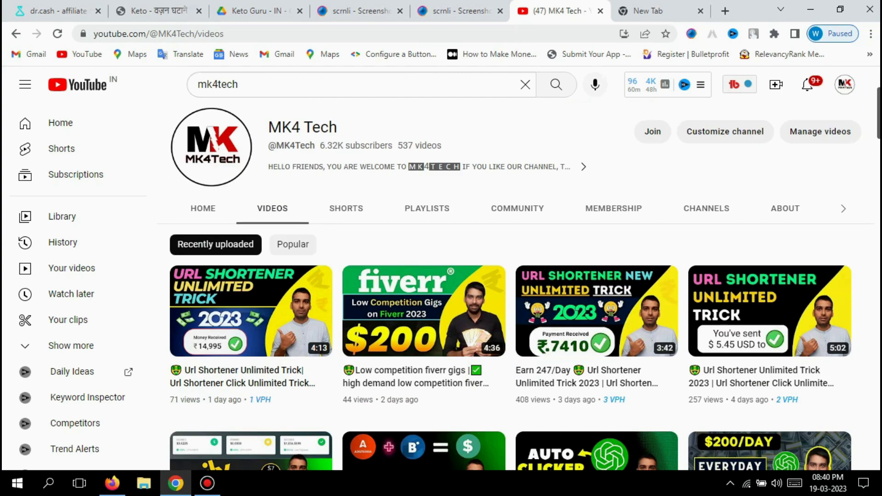
# - Switch back to the dr.cash Keto CPL offer page and review its payout, conditions, access request status and news
pyautogui.click(35, 9)
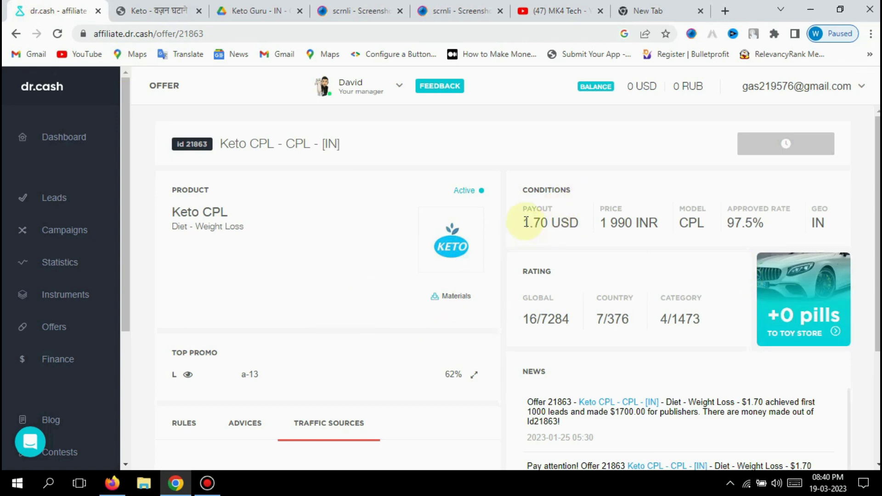
pyautogui.moveTo(523, 222); pyautogui.dragTo(574, 222)
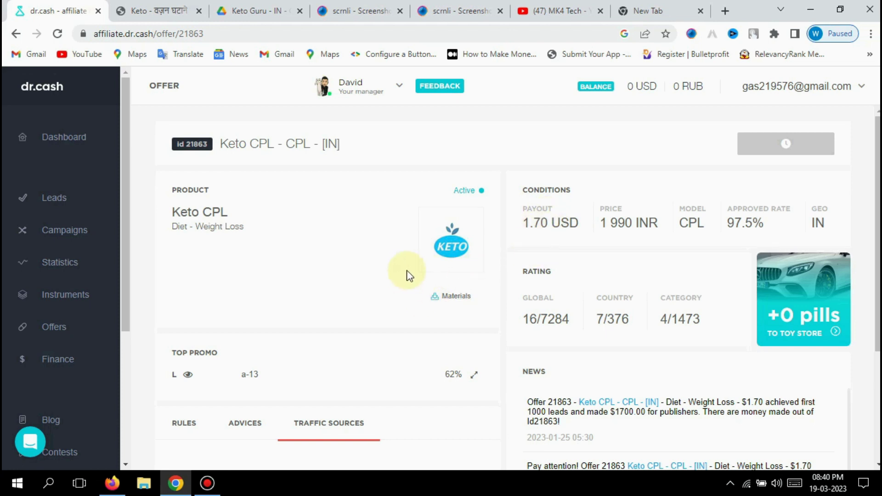
pyautogui.scroll(-3, 398, 274)
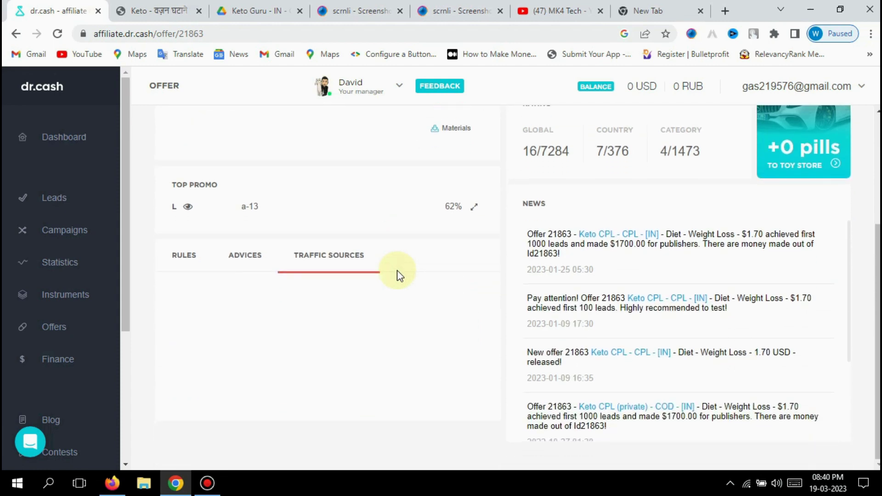
pyautogui.scroll(3, 398, 274)
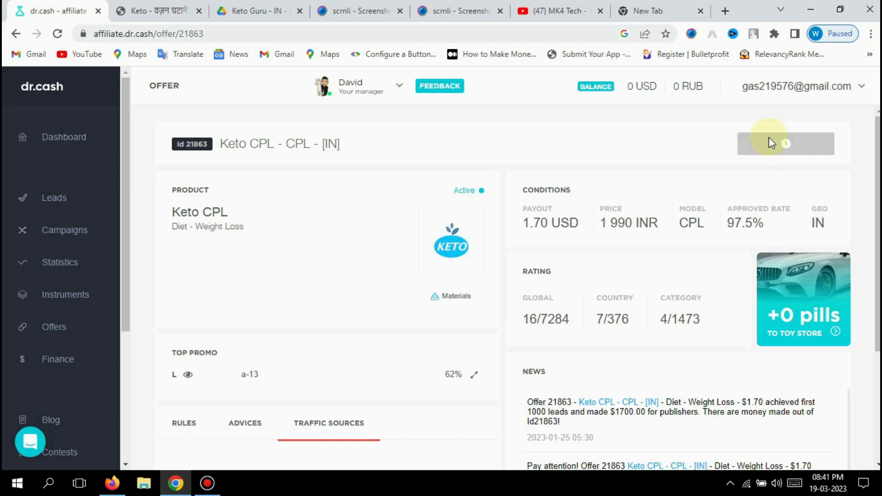
pyautogui.scroll(-3, 872, 167)
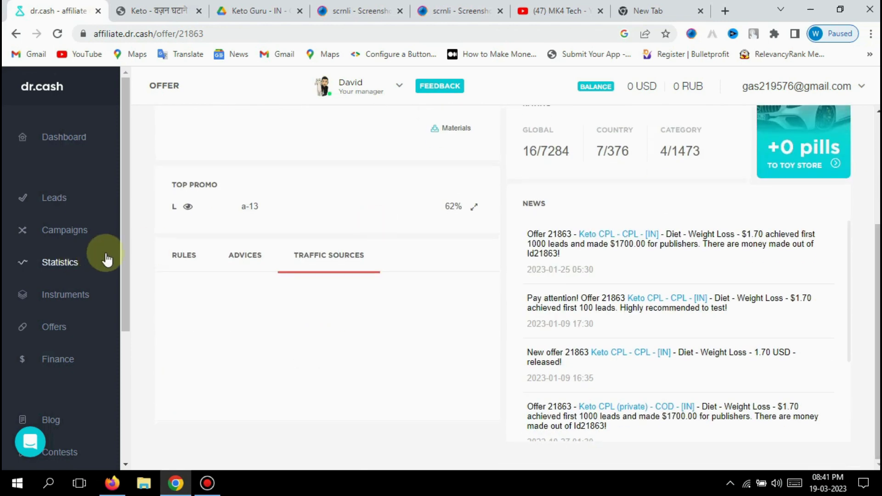
pyautogui.scroll(-4, 53, 266)
pyautogui.scroll(3, 501, 143)
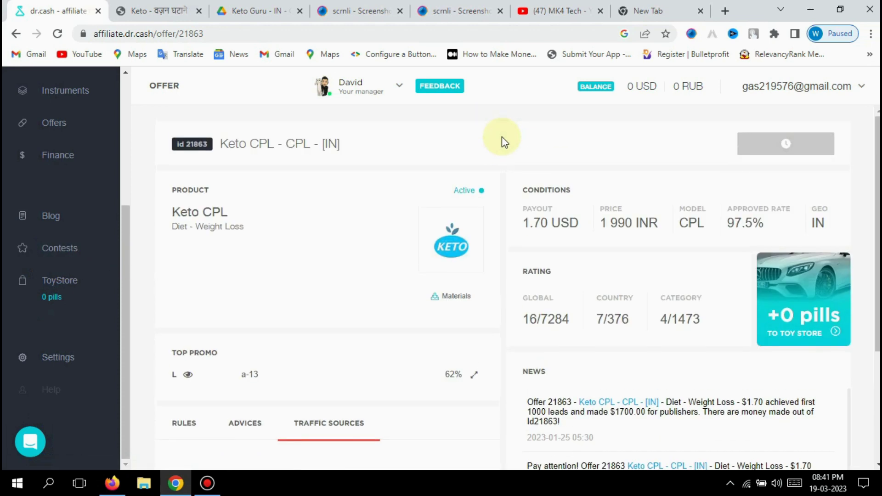